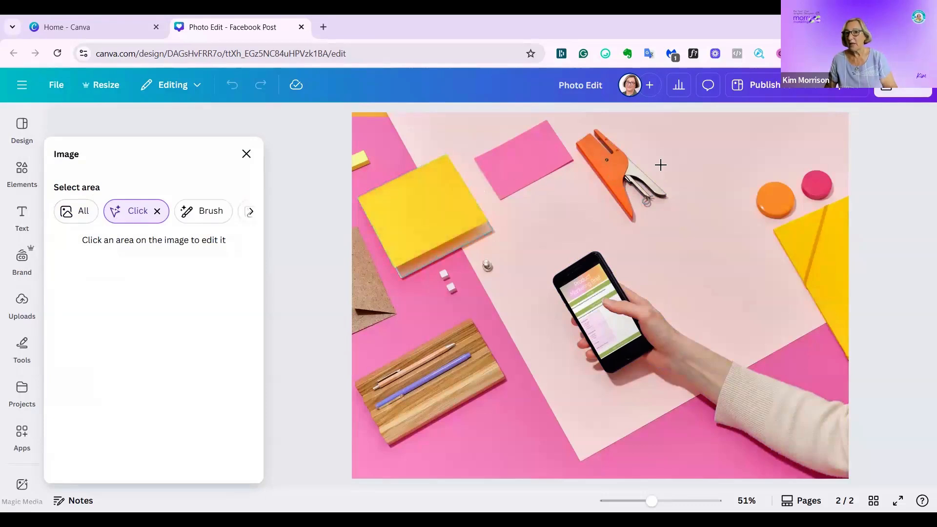
Select the orange stapler as an area to adjust, and set its temperature to 16 and tint to -83.
click(616, 167)
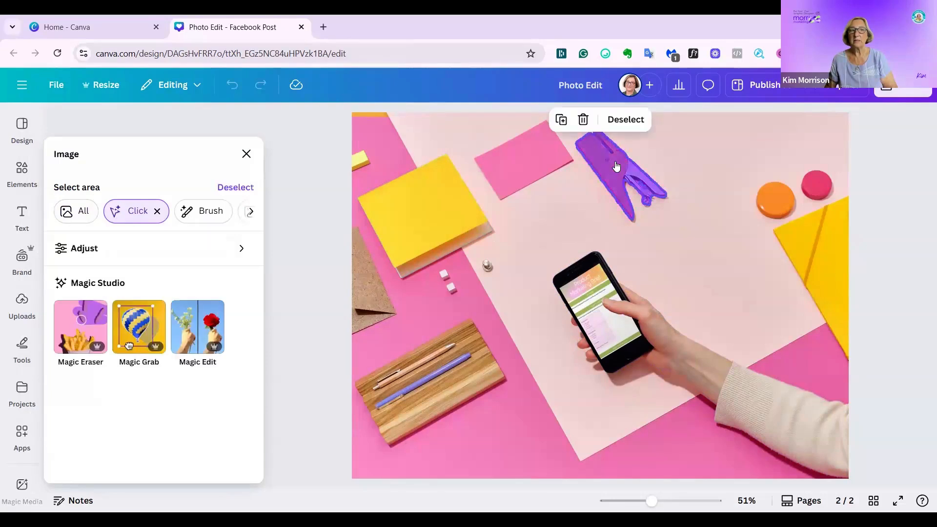
click(229, 248)
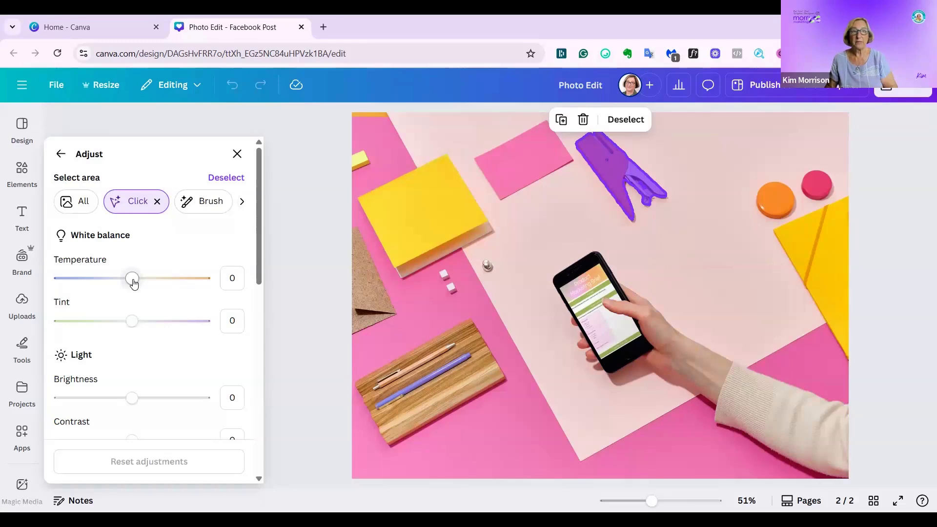
mouse_move(133, 284)
mouse_down()
mouse_move(187, 280)
mouse_move(72, 276)
mouse_move(145, 285)
mouse_up()
drag(137, 326, 72, 311)
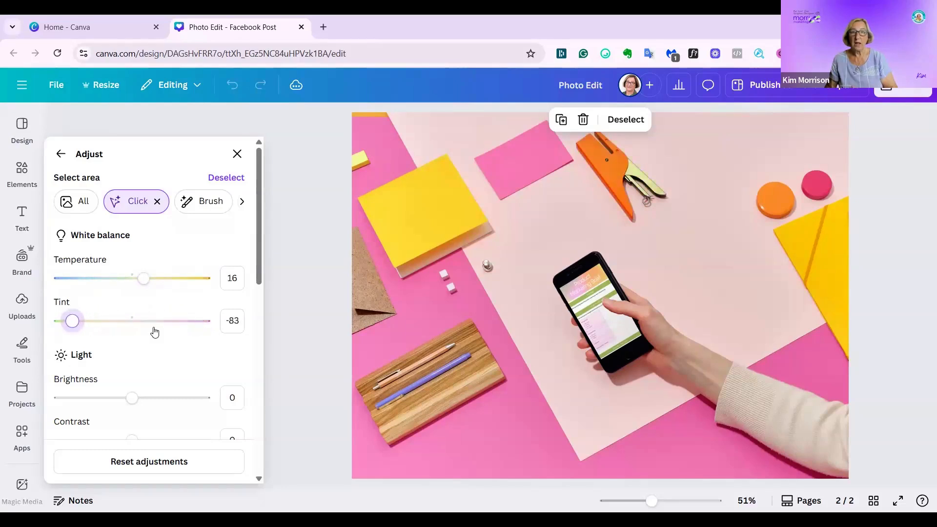
Set the stapler's brightness to 30, contrast to 38 and highlights to -39.
scroll(153, 335, down, 1)
drag(133, 339, 155, 338)
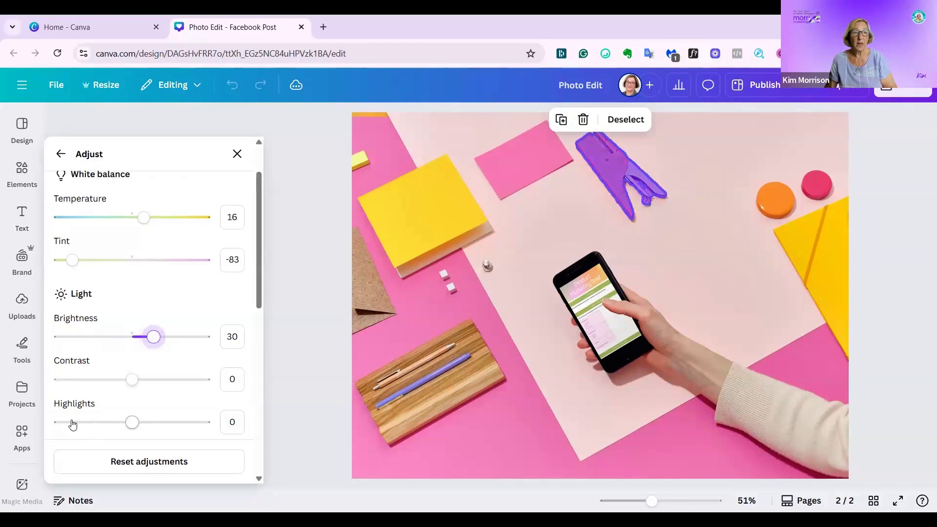
mouse_move(157, 382)
mouse_down()
mouse_move(112, 382)
mouse_move(161, 386)
mouse_up()
drag(131, 422, 105, 417)
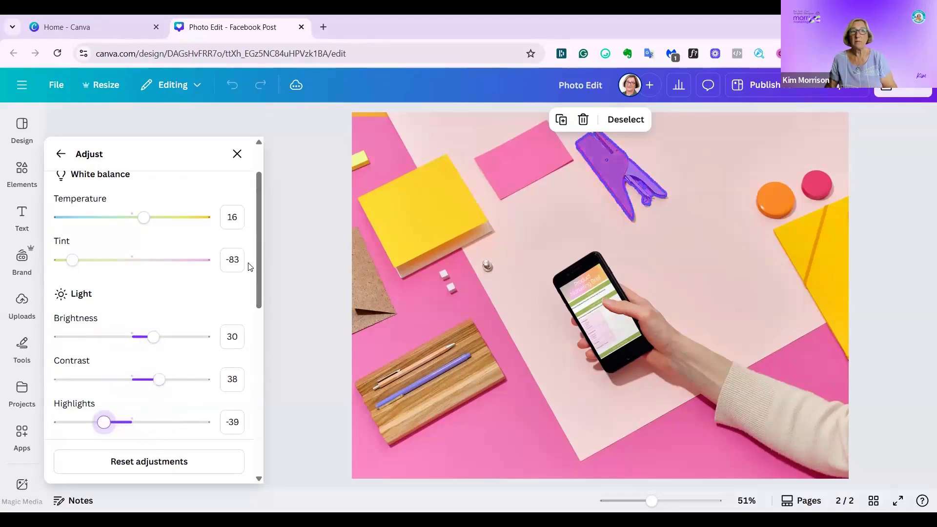
Select the yellow paper on the photo's right edge and set its temperature to 50, tint to -68 and brightness to 29.
scroll(247, 265, up, 2)
click(150, 207)
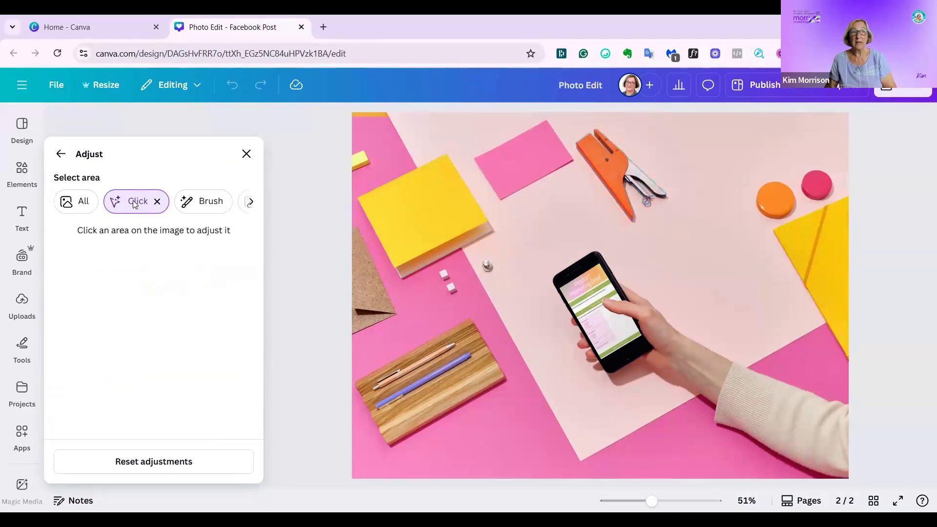
click(831, 253)
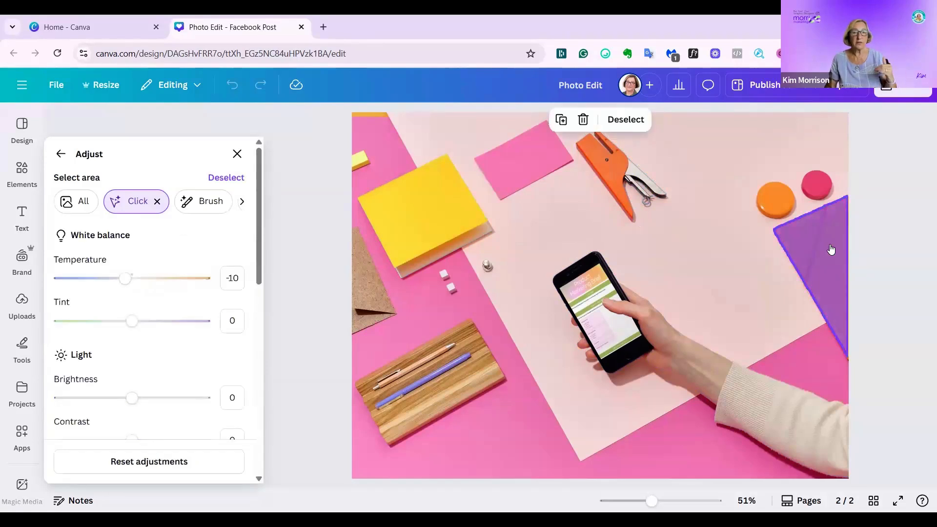
drag(131, 278, 167, 278)
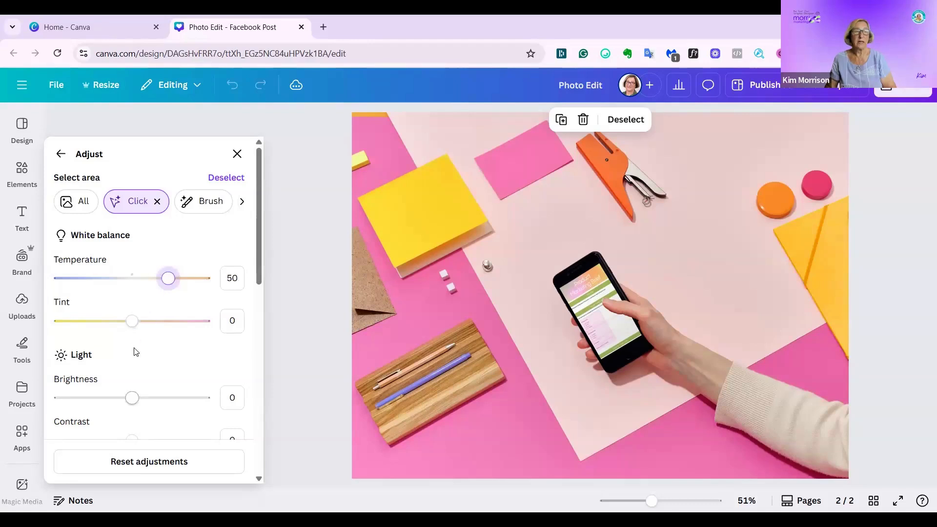
drag(132, 321, 83, 322)
drag(132, 397, 154, 391)
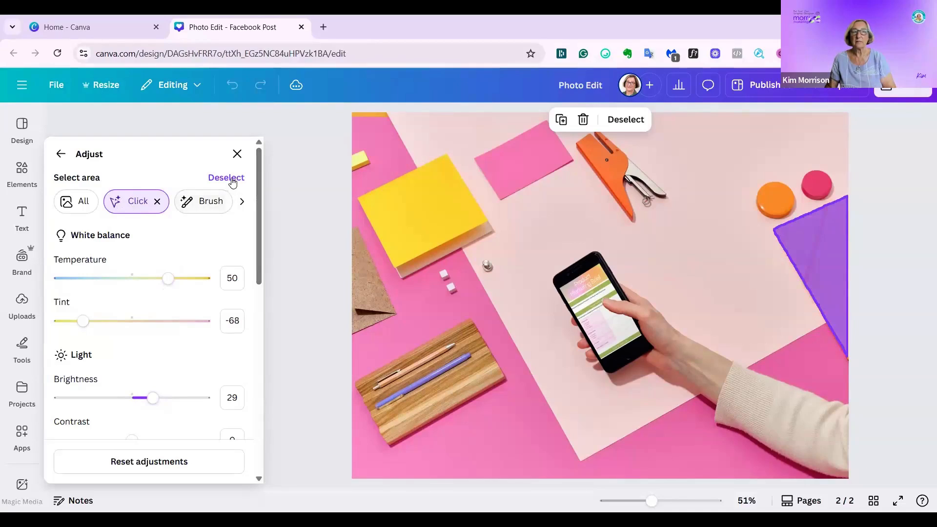
Select the photo's foreground (hand and phone) and set its temperature to 51 and brightness to 33.
click(61, 155)
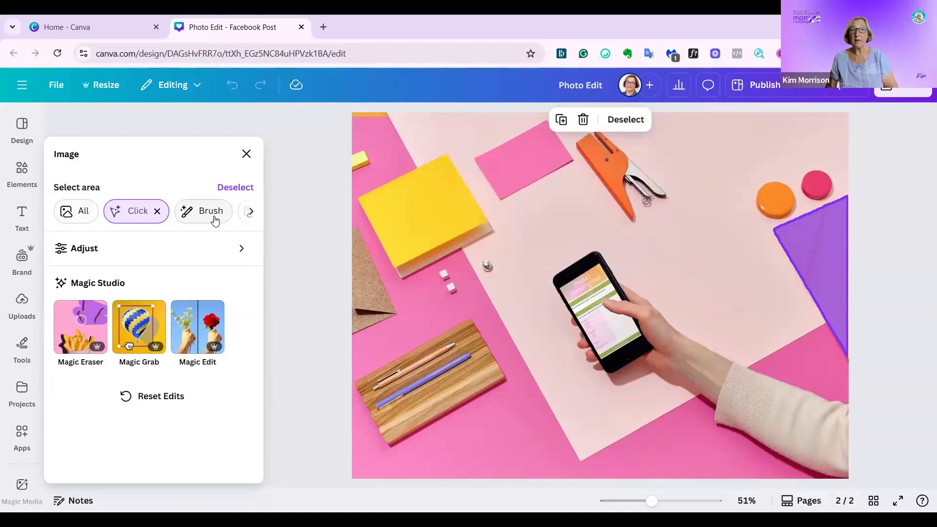
click(251, 211)
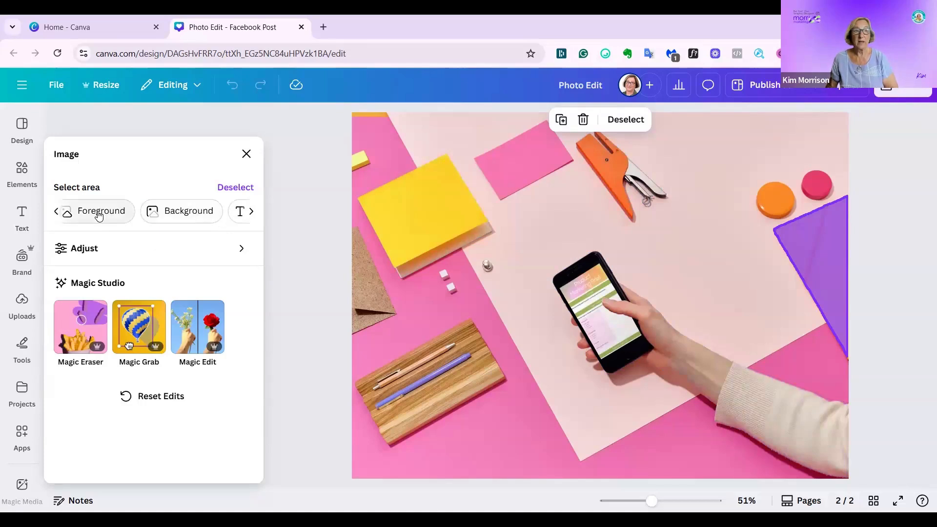
click(100, 214)
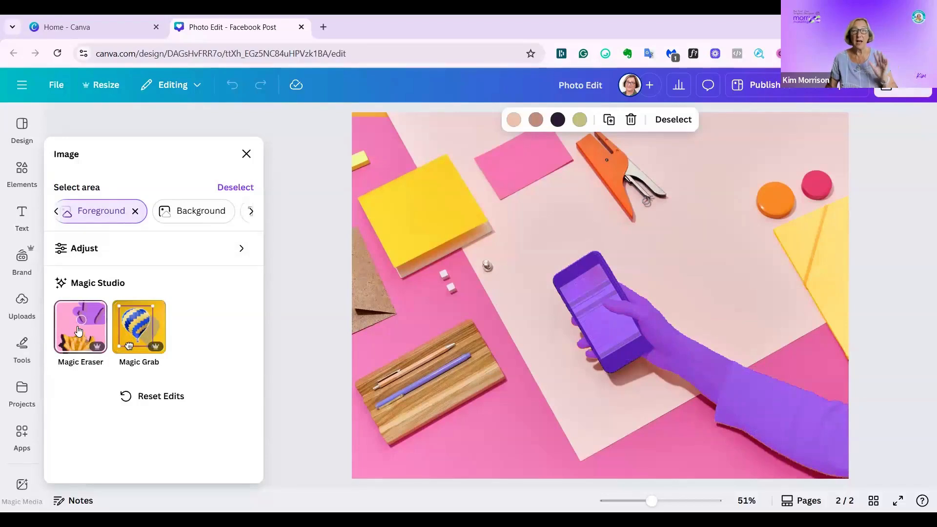
click(244, 252)
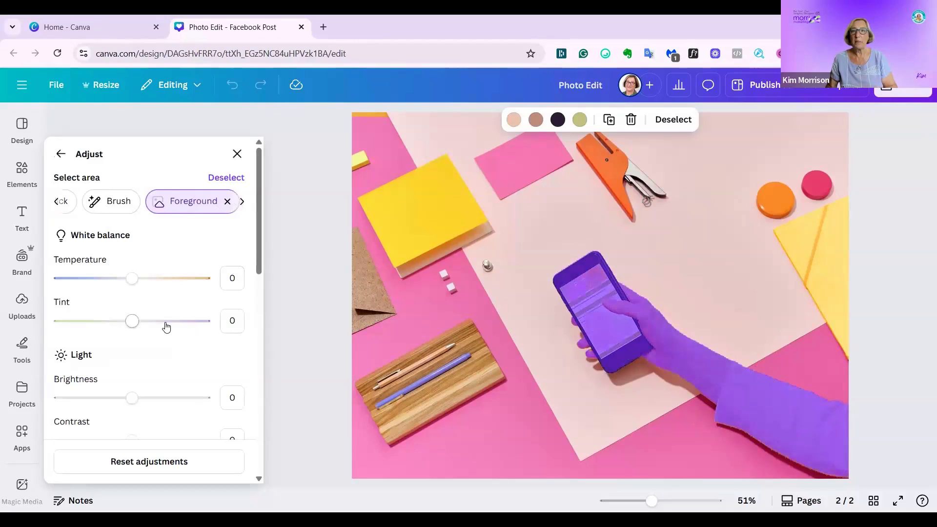
drag(131, 278, 169, 280)
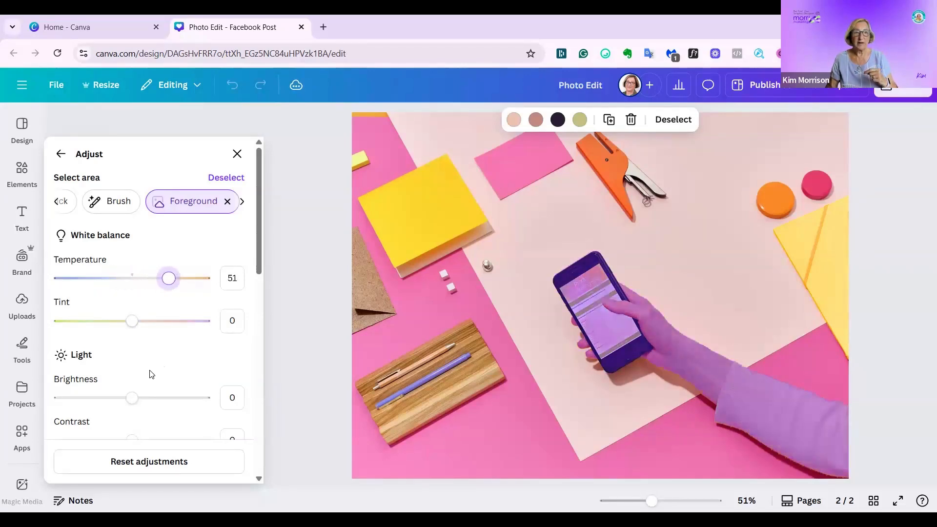
drag(131, 399, 156, 399)
Raise the foreground's contrast to 41 and lower its highlights.
scroll(188, 368, down, 1)
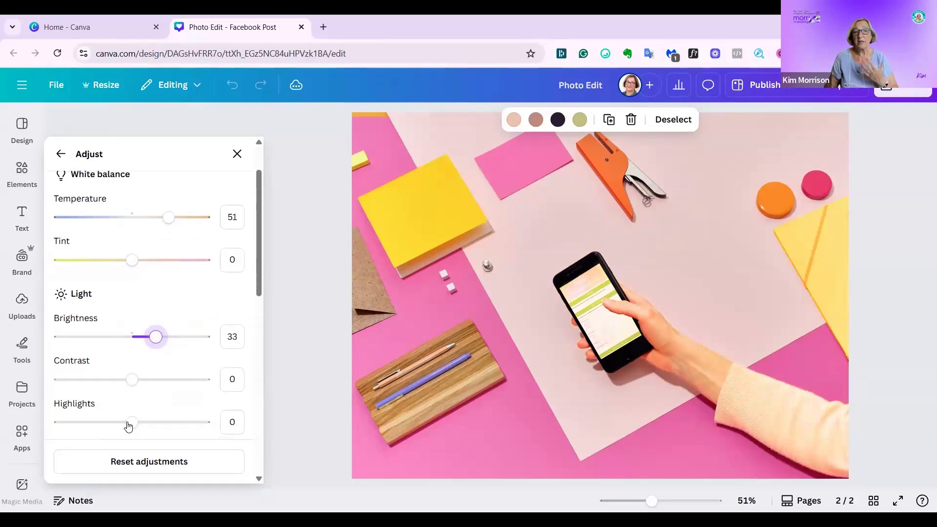
drag(131, 380, 164, 385)
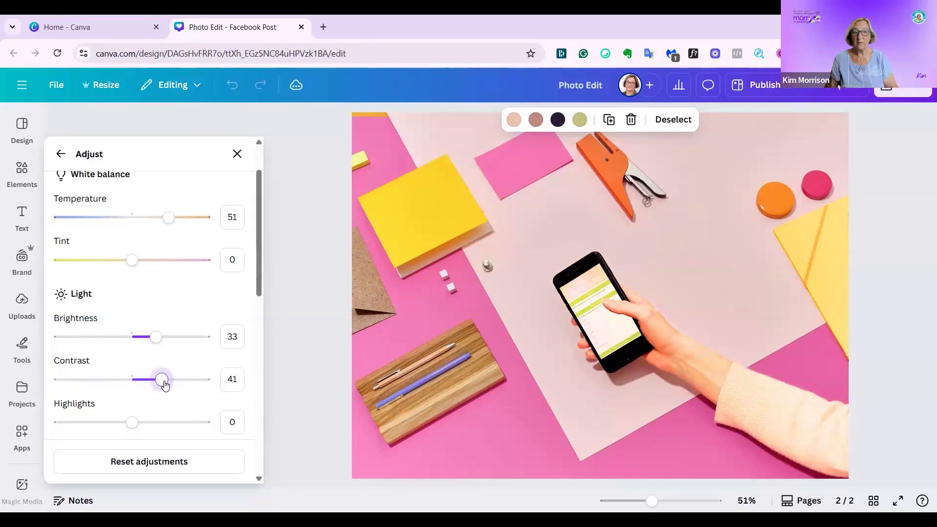
drag(130, 422, 92, 424)
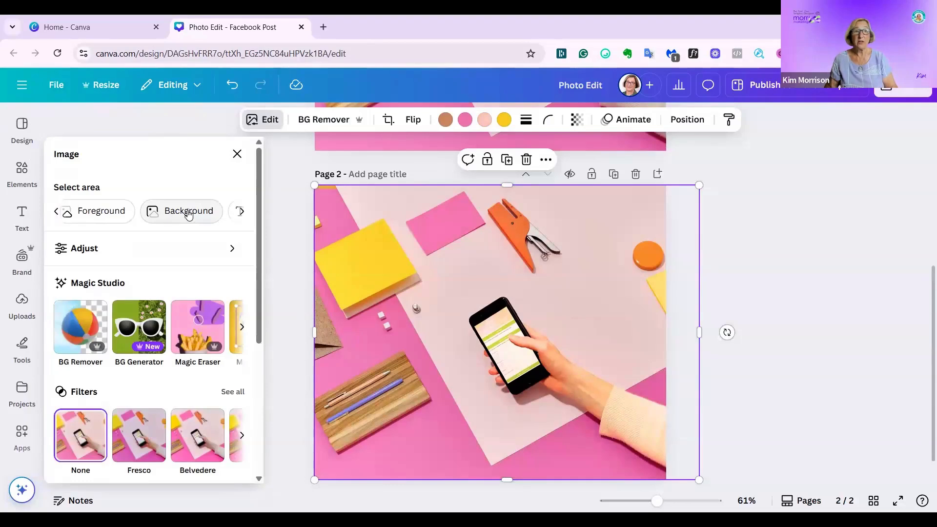
Select the photo's background and set its temperature to -69, tint to 69 and brightness to -32.
click(189, 212)
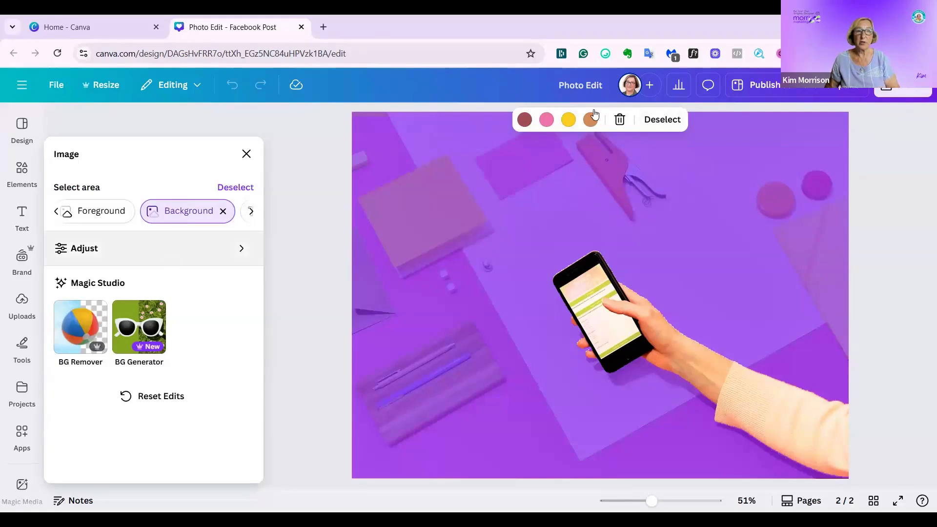
click(238, 248)
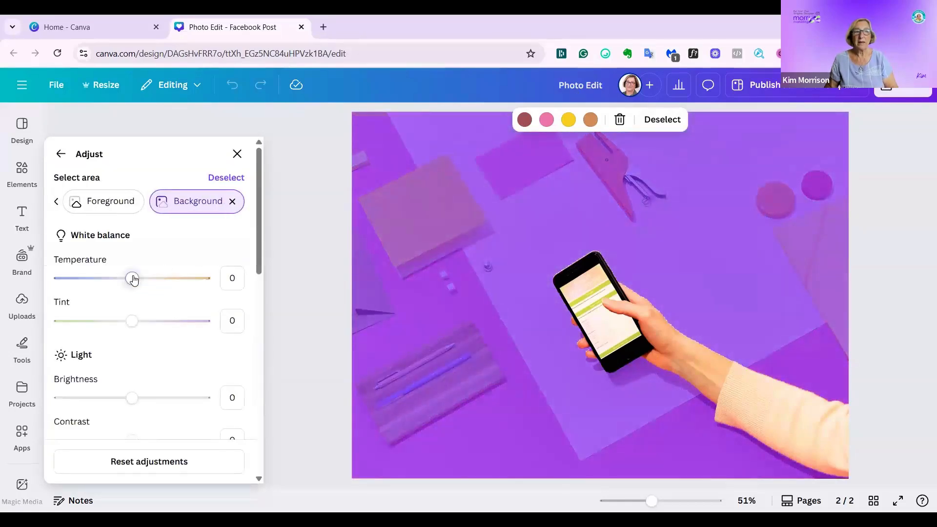
drag(146, 279, 85, 277)
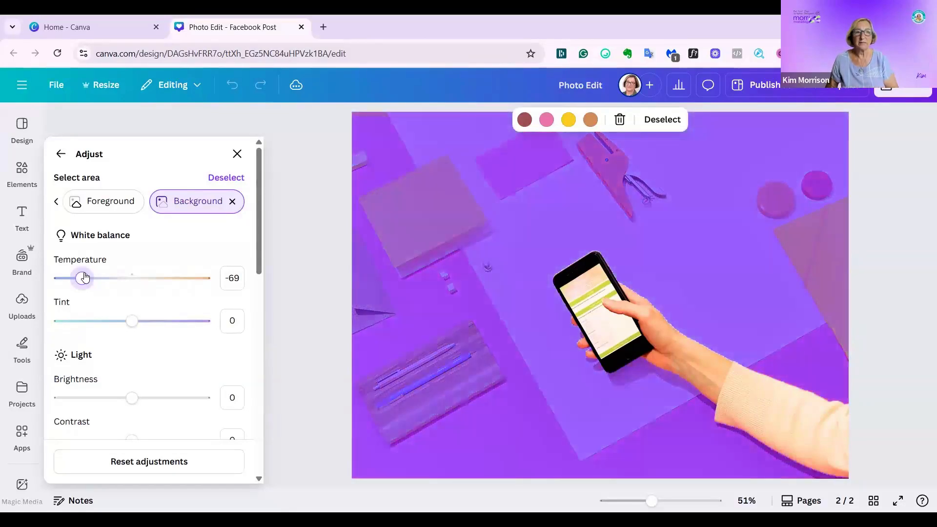
drag(130, 324, 183, 325)
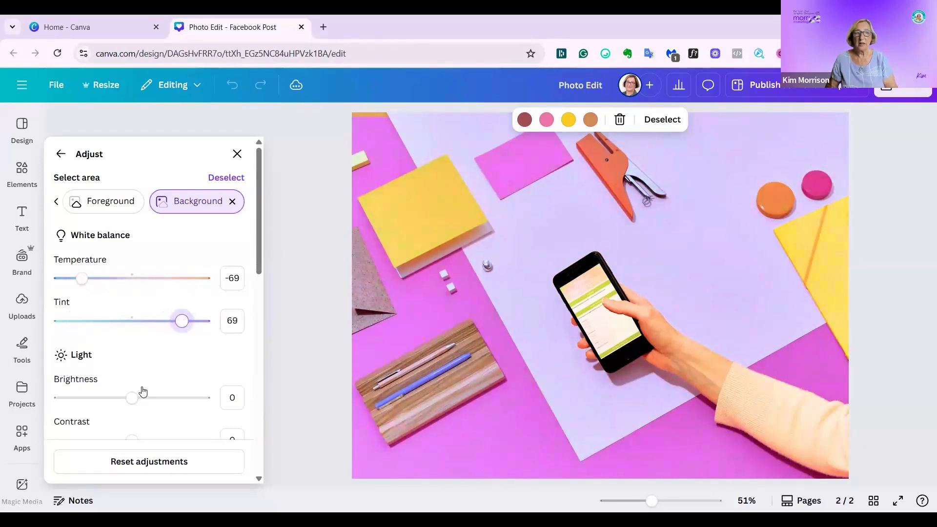
drag(132, 397, 111, 400)
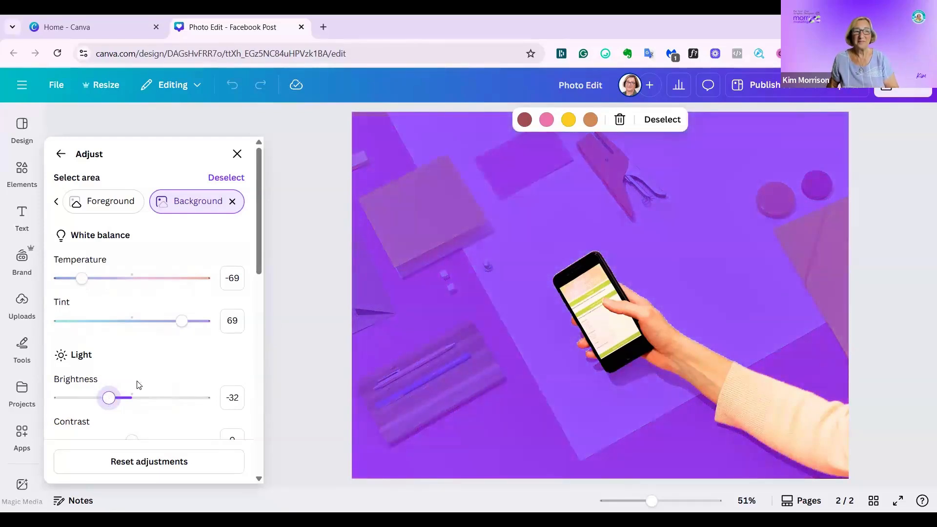
Set the background's shadows to 48 and blacks to 6.
scroll(138, 387, down, 3)
drag(132, 404, 167, 408)
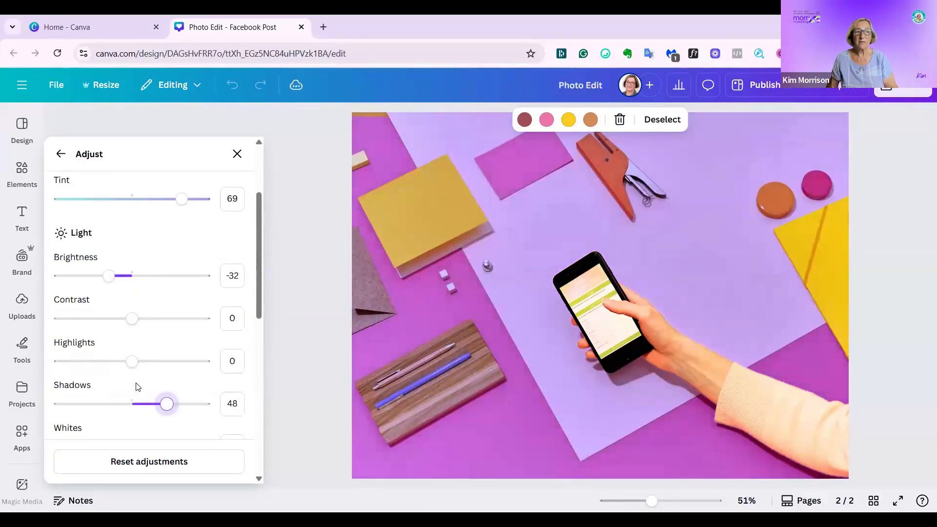
scroll(132, 397, down, 2)
drag(132, 385, 153, 368)
Set the background's vibrance to 53 and saturation to 24.
scroll(152, 391, down, 1)
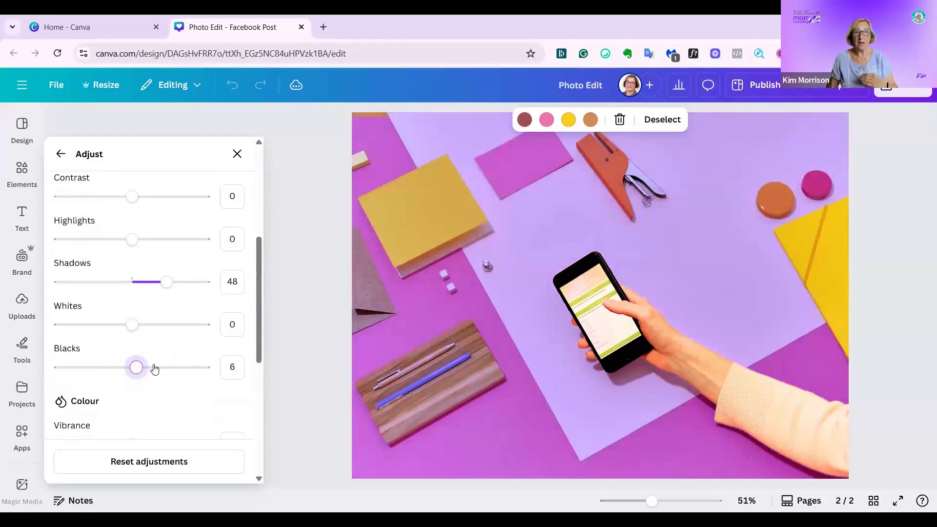
scroll(157, 366, down, 1)
scroll(146, 351, down, 2)
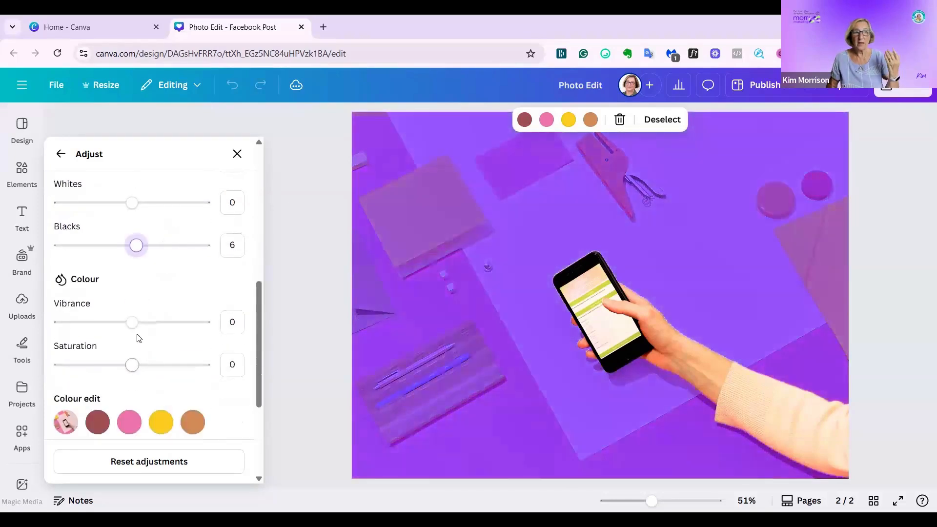
click(134, 324)
drag(146, 327, 170, 332)
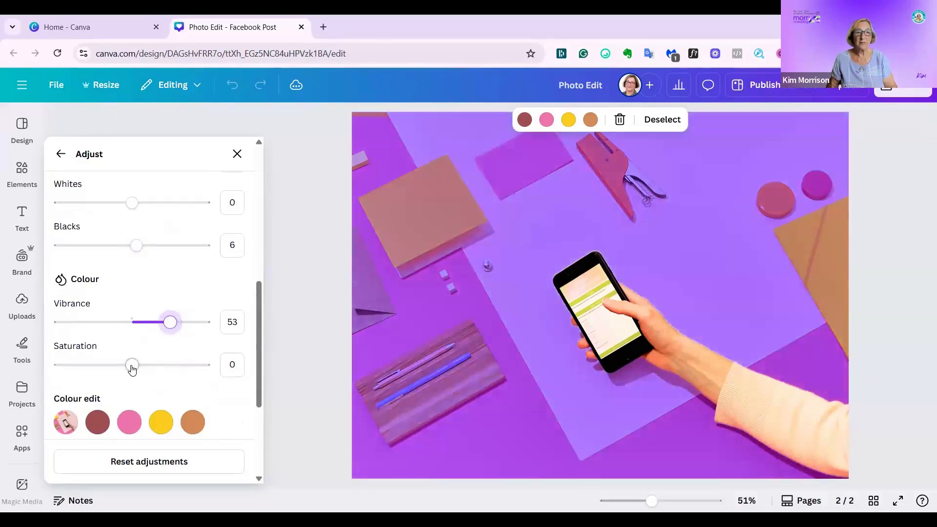
drag(130, 365, 176, 369)
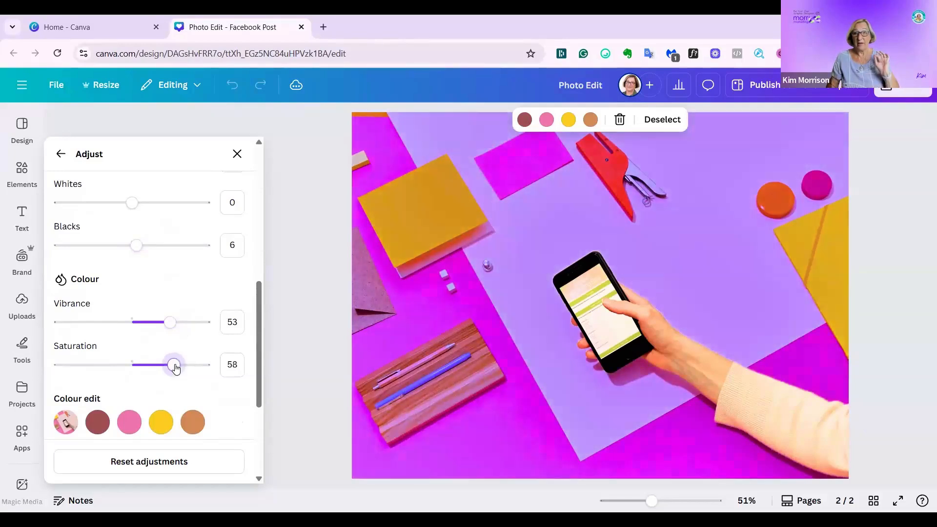
drag(176, 368, 149, 378)
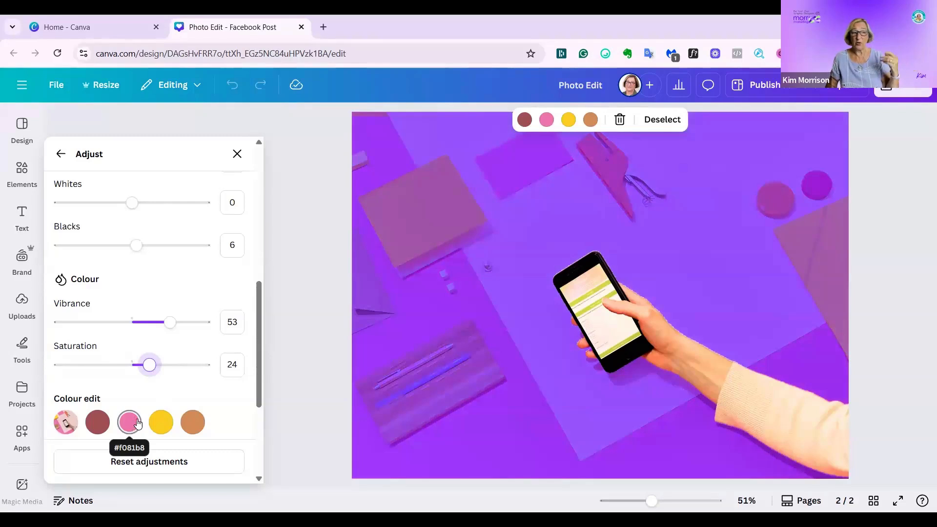
Set the background's sharpness to 9 and clarity to 29.
scroll(190, 360, down, 4)
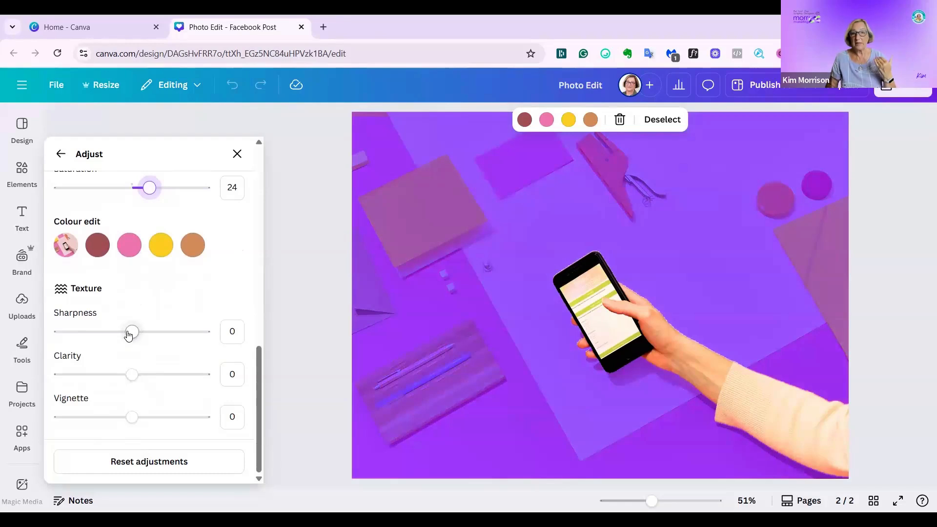
mouse_move(131, 333)
mouse_down()
mouse_move(157, 332)
mouse_move(139, 332)
mouse_up()
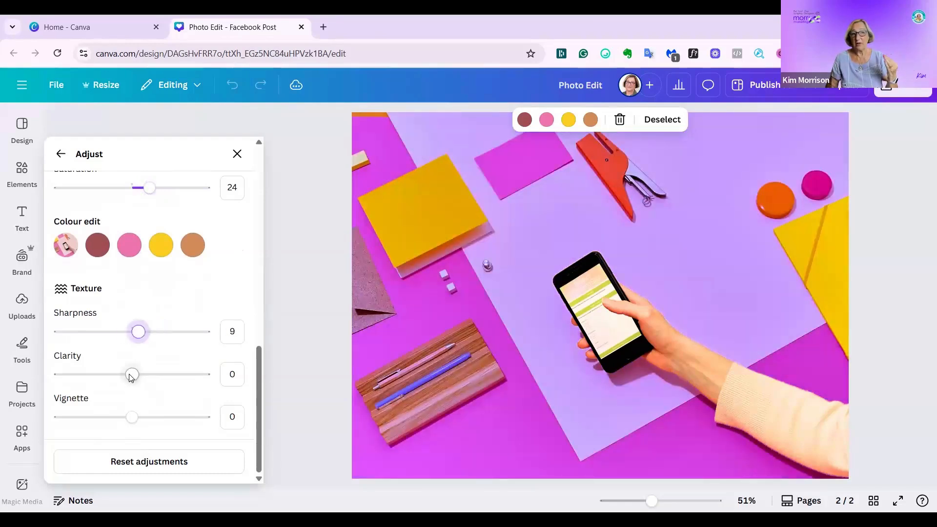
drag(149, 371, 153, 374)
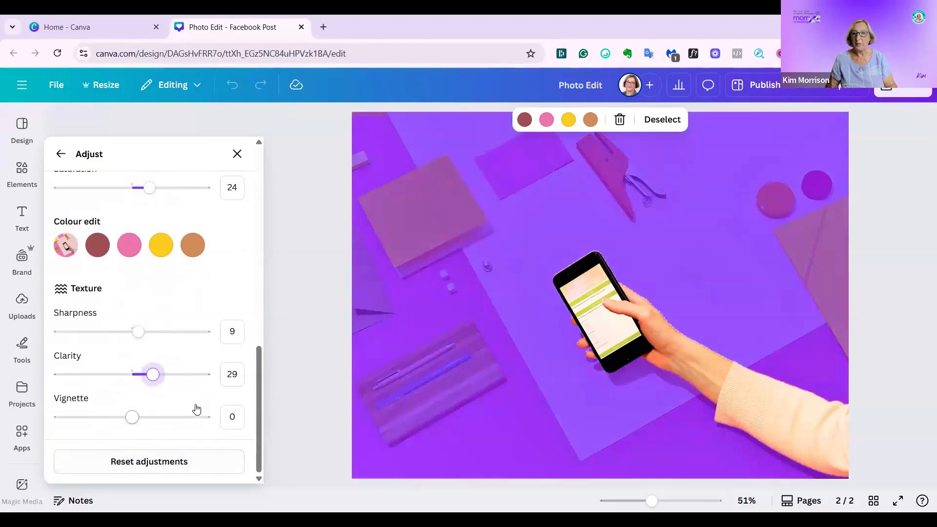
Leave the image edit and compare the original and edited pages side by side in grid view.
scroll(203, 391, up, 5)
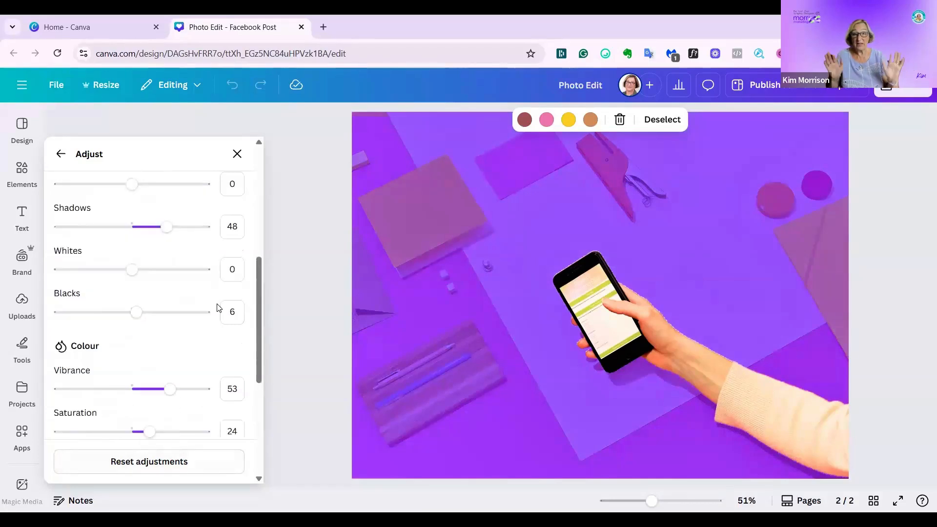
click(810, 383)
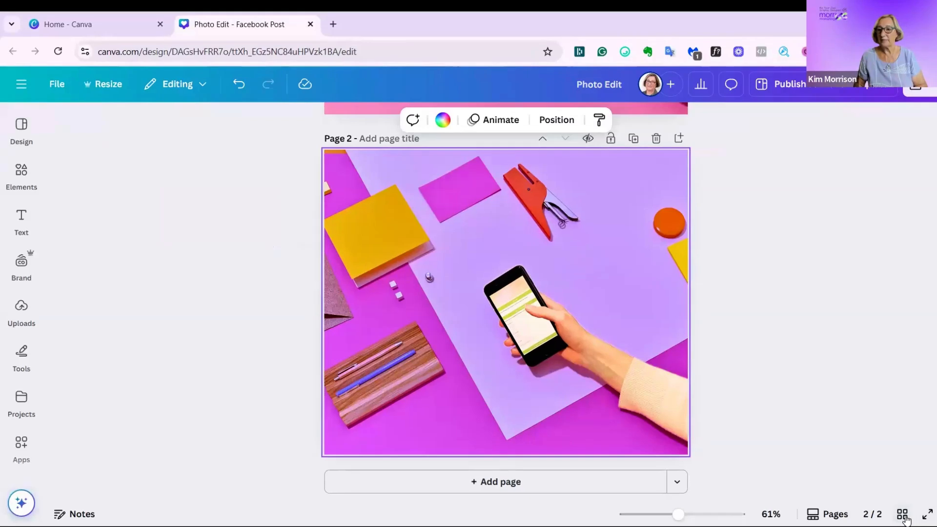
key(ctrl+alt+3)
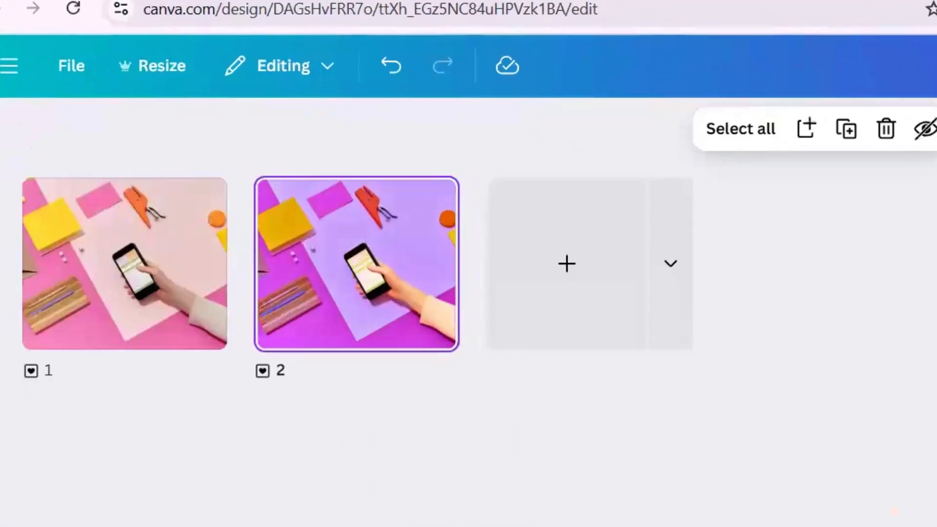